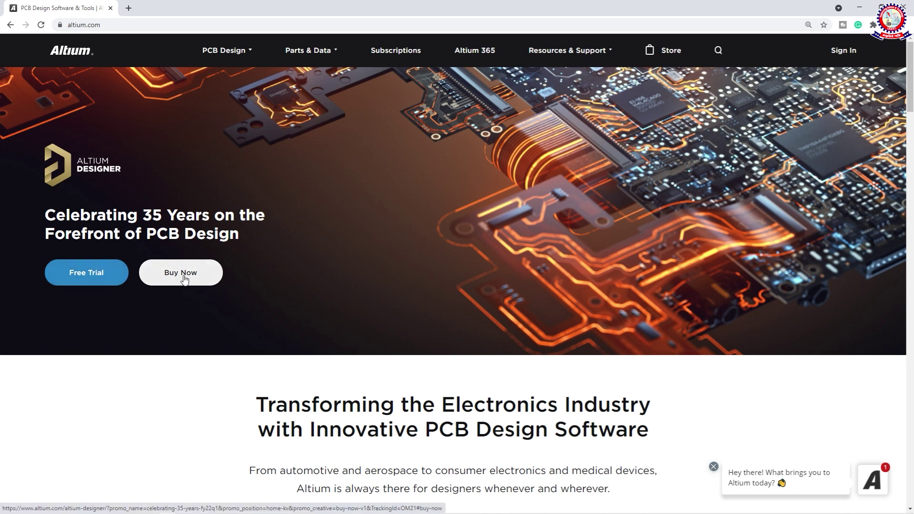
- Review the Altium homepage from the customer stories through the Altium Designer product cards and pricing to the related products
scroll(204, 279, "down", 5)
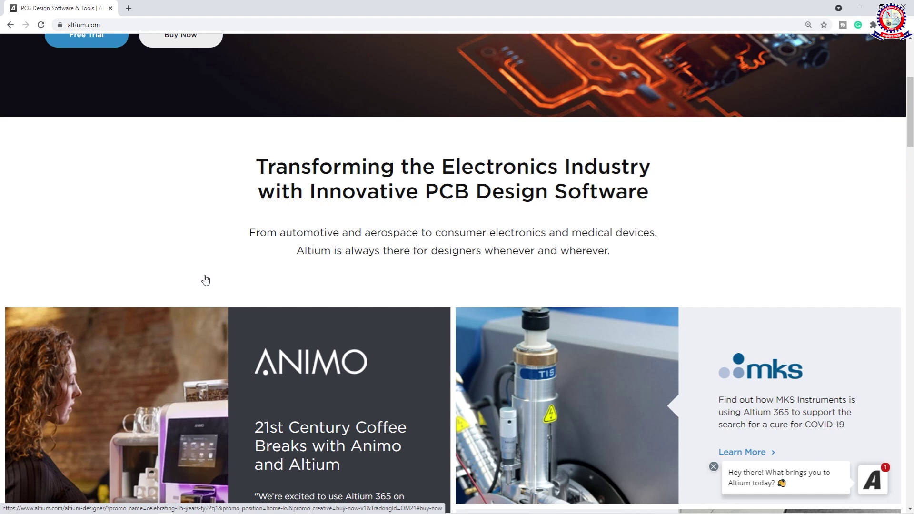
scroll(306, 192, "down", 1)
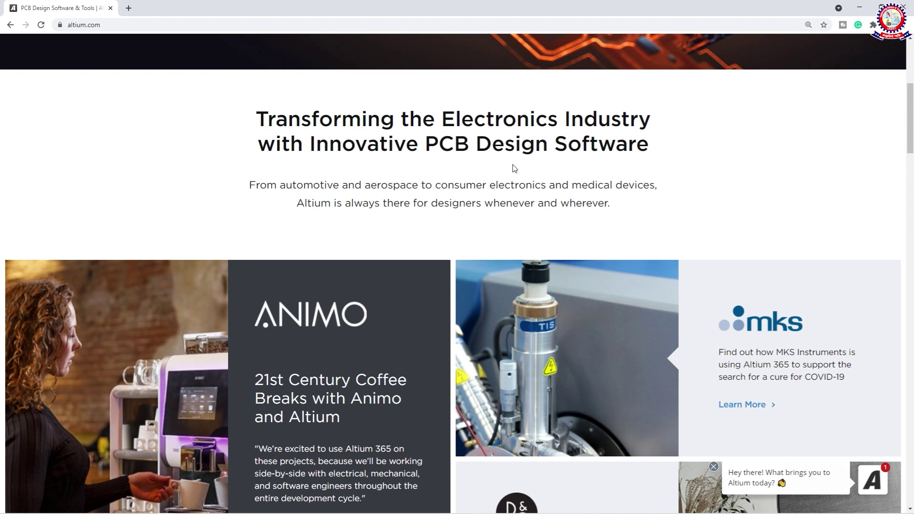
scroll(515, 168, "down", 4)
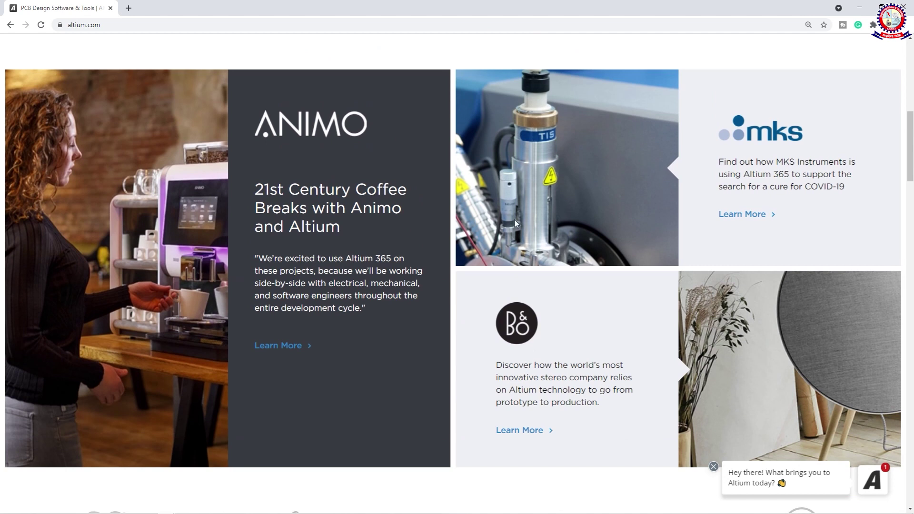
scroll(516, 223, "down", 6)
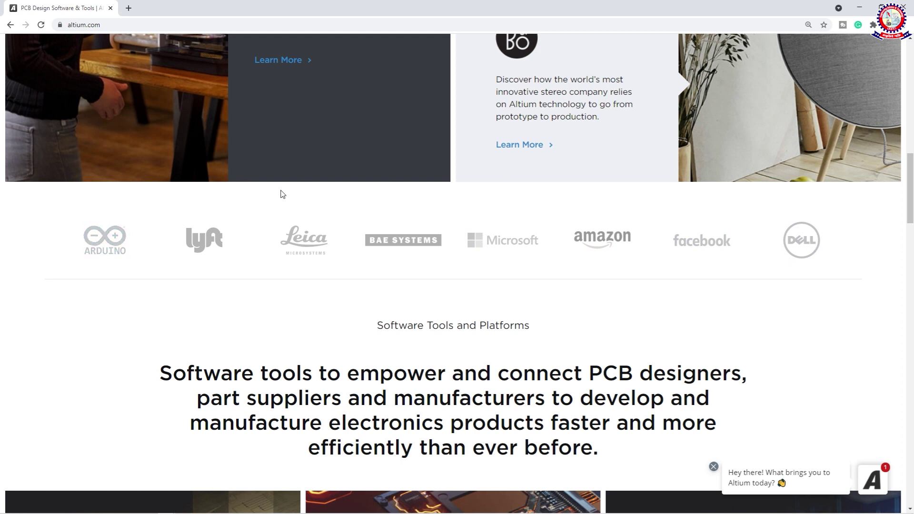
scroll(286, 244, "down", 4)
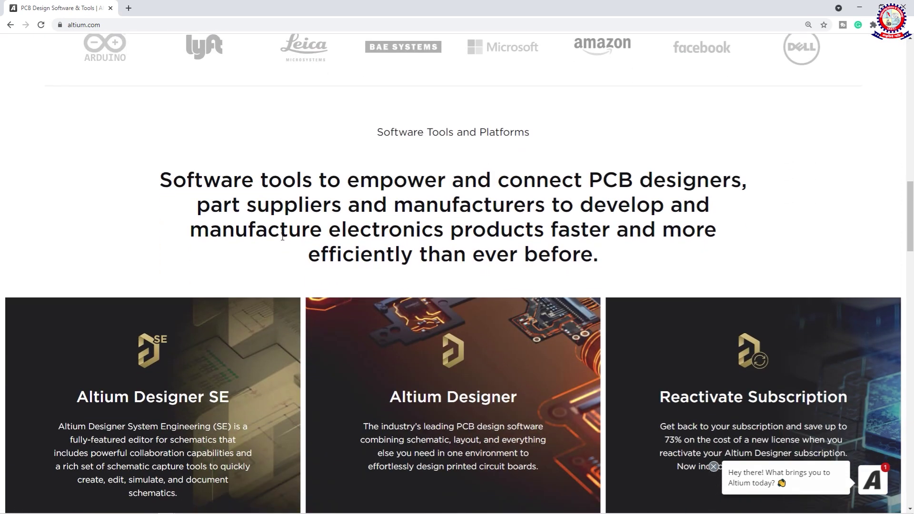
scroll(283, 237, "down", 2)
scroll(282, 238, "down", 2)
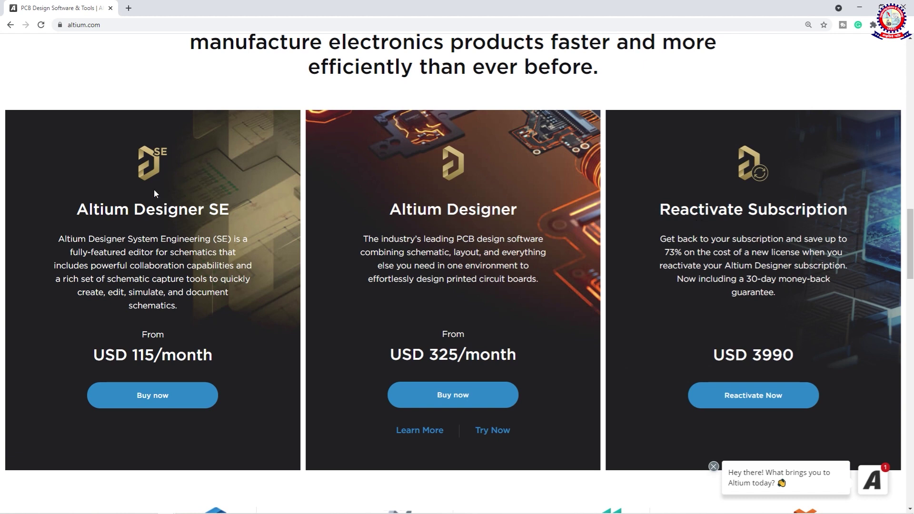
scroll(225, 237, "down", 1)
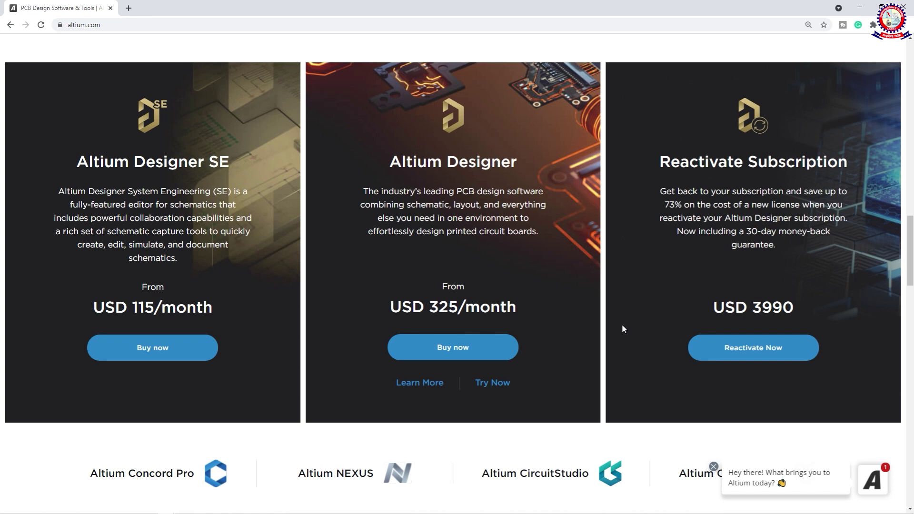
scroll(621, 326, "down", 4)
scroll(622, 327, "down", 1)
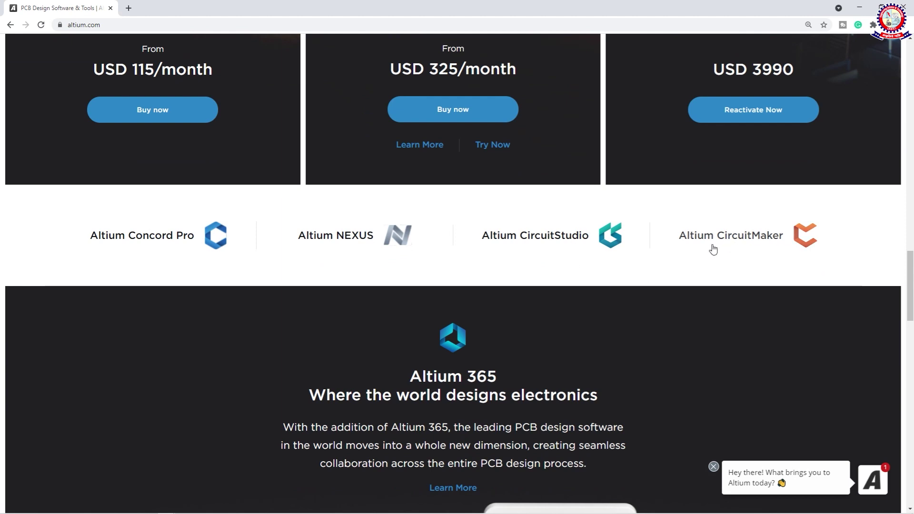
- Read the Altium 365 section of the homepage and look over the PCB design sharing section beneath it
scroll(630, 314, "down", 6)
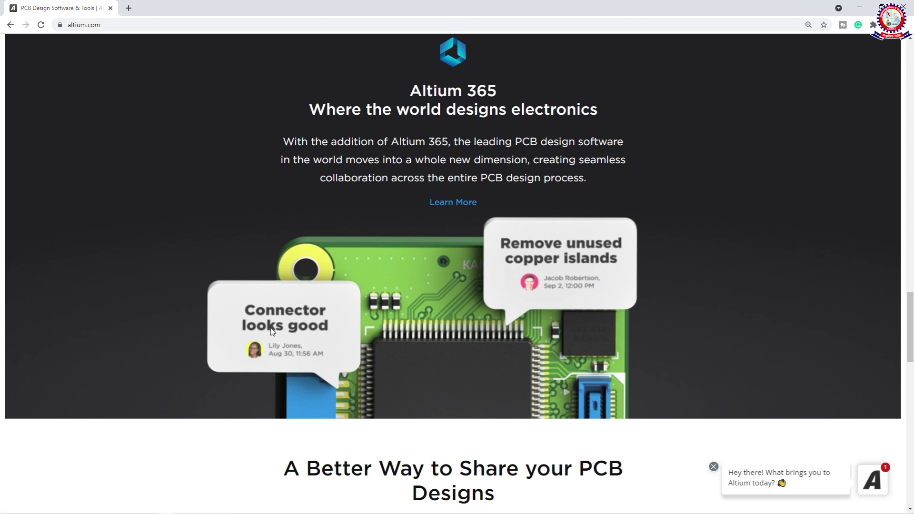
scroll(439, 293, "down", 1)
scroll(439, 293, "up", 1)
scroll(439, 298, "up", 1)
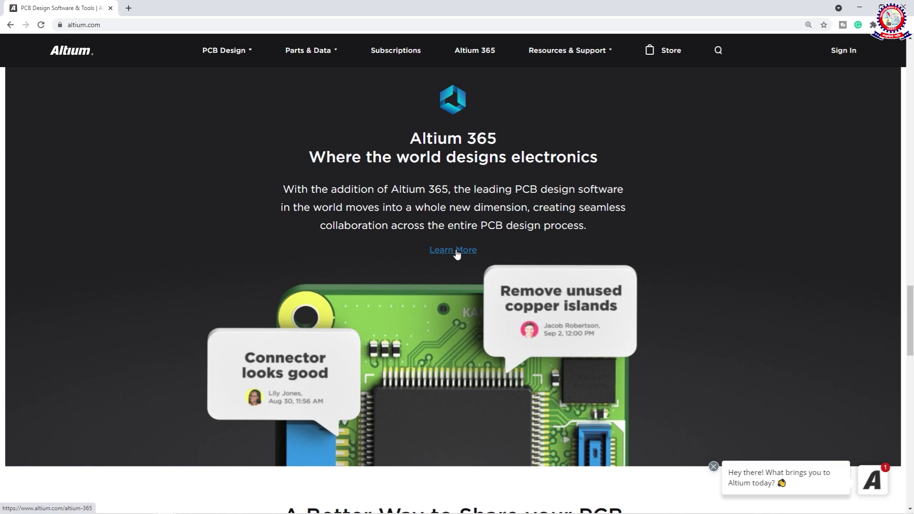
scroll(456, 254, "down", 9)
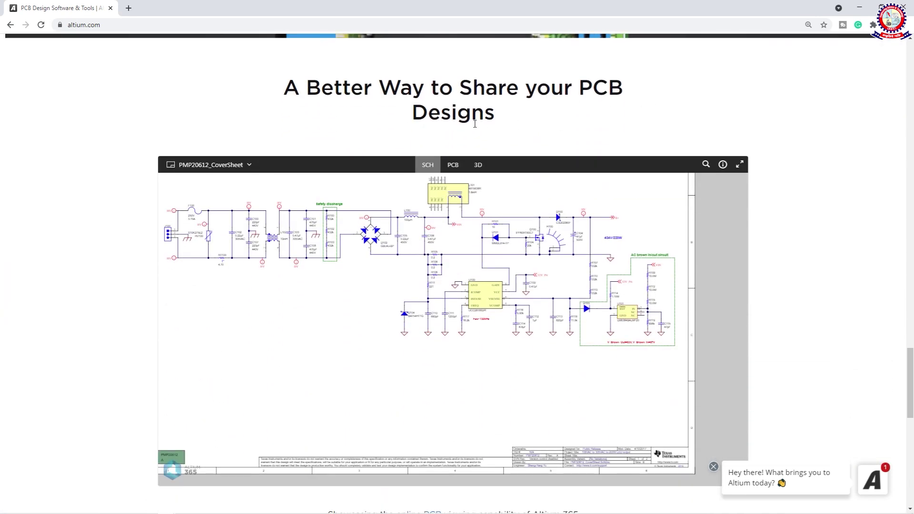
scroll(485, 129, "down", 1)
scroll(487, 133, "up", 9)
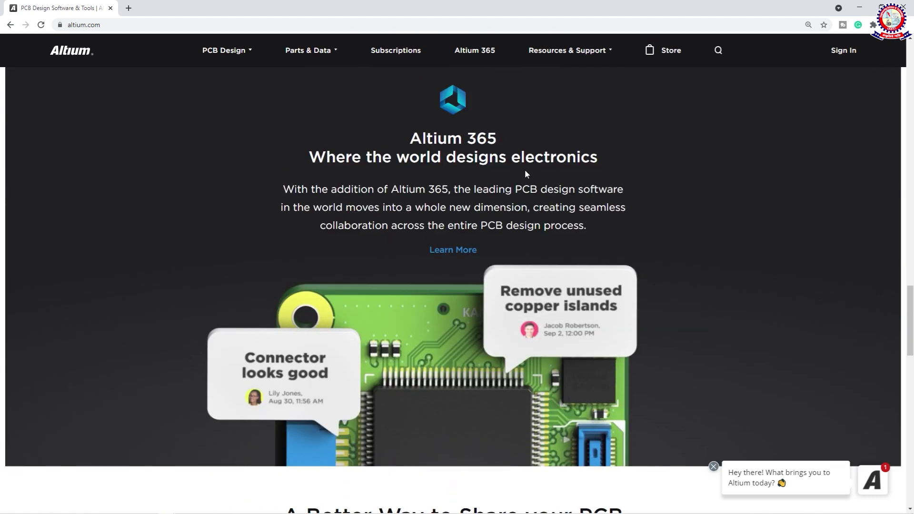
- View the embedded sample design as a PCB layout and in 3D, rotating the 3D board to a side view
scroll(530, 177, "down", 10)
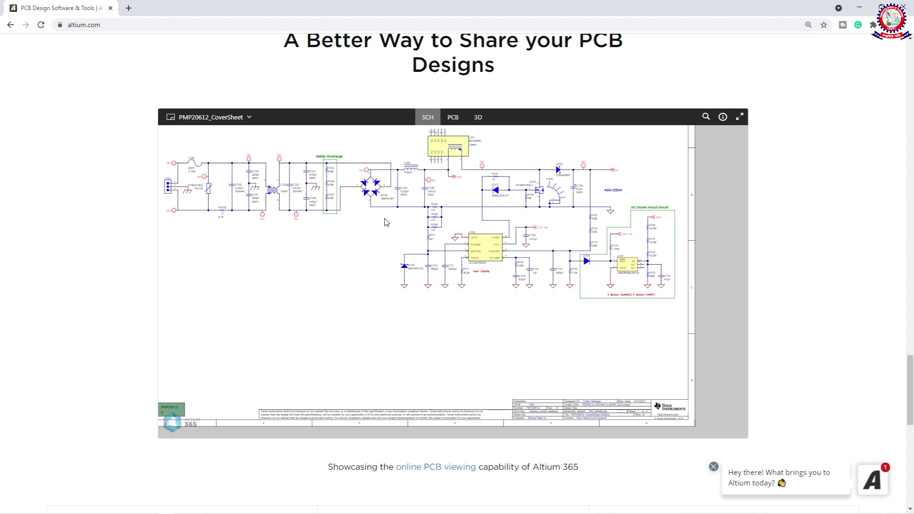
left_click(455, 121)
scroll(406, 246, "up", 1)
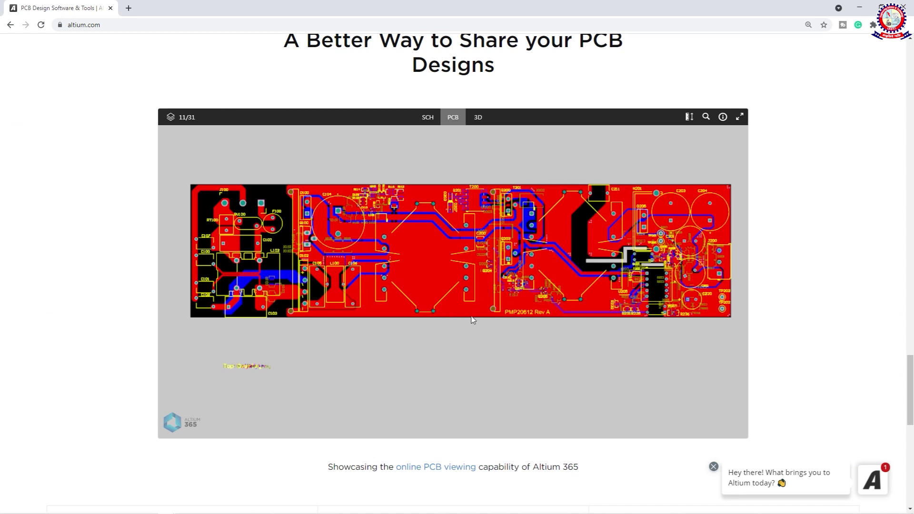
left_click(478, 118)
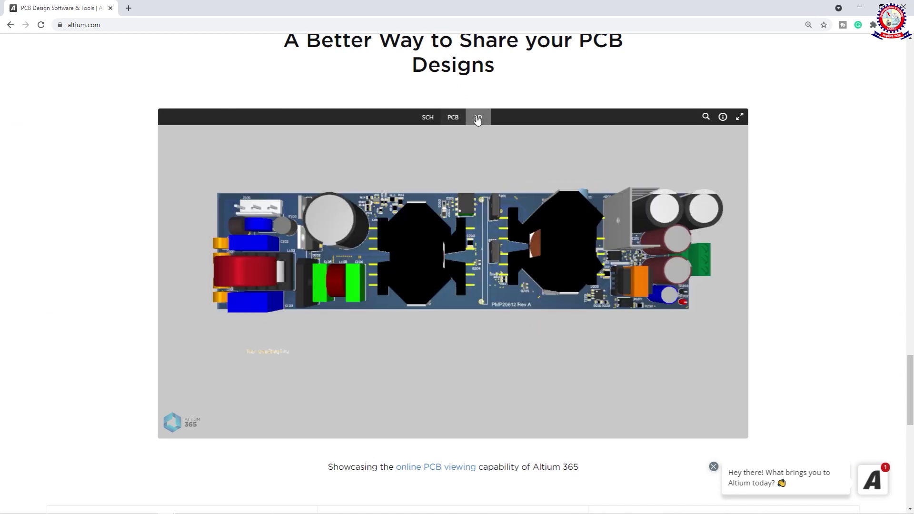
left_click_drag(536, 290, 591, 262)
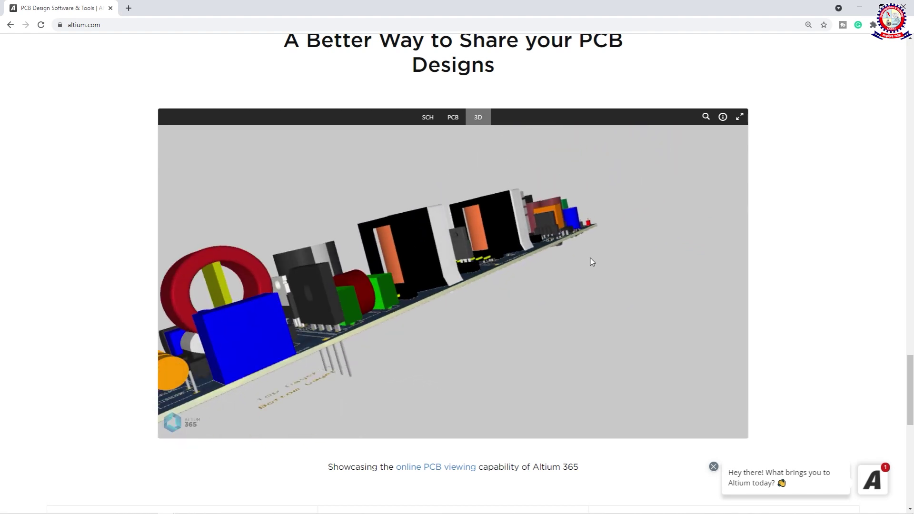
scroll(590, 262, "down", 3)
scroll(819, 262, "down", 12)
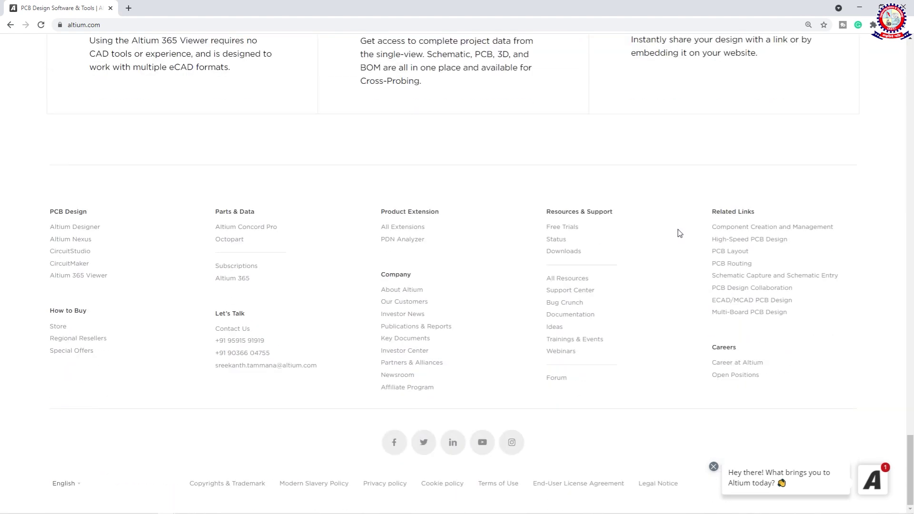
scroll(680, 230, "up", 3)
scroll(404, 266, "down", 3)
scroll(455, 297, "up", 6)
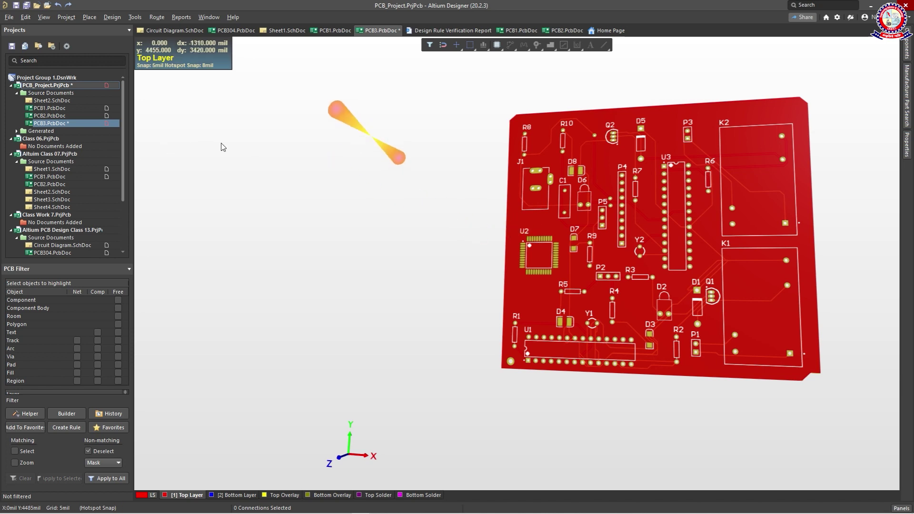
- In Altium Designer, show the PCB3 board in 2D layout mode and open the Gerber Files fabrication output setup
left_click(42, 17)
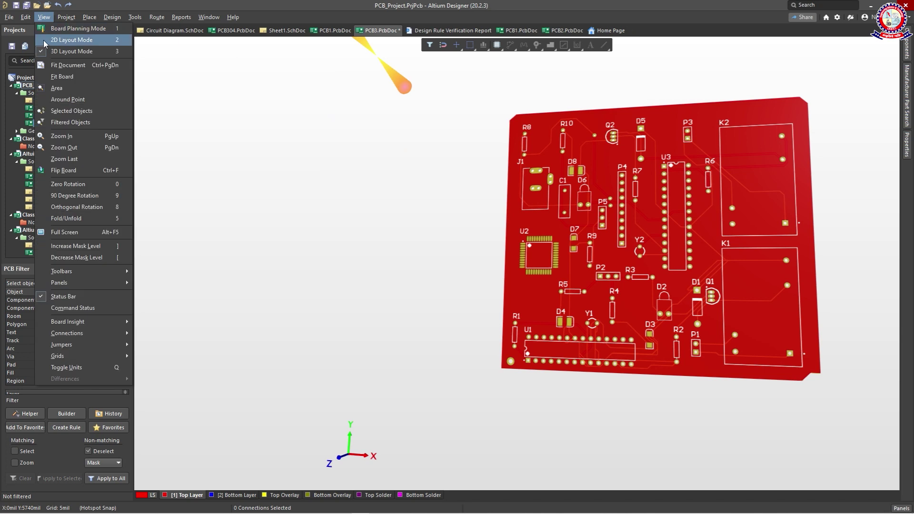
left_click(44, 40)
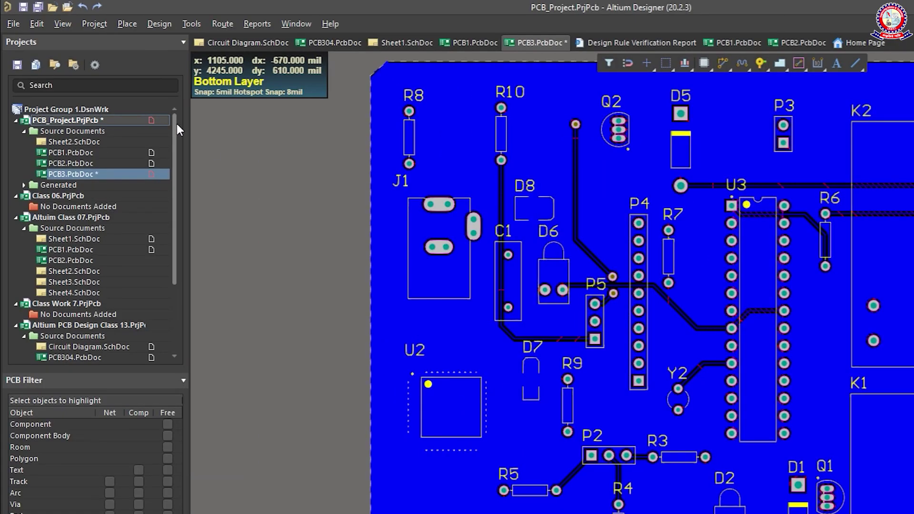
left_click(12, 23)
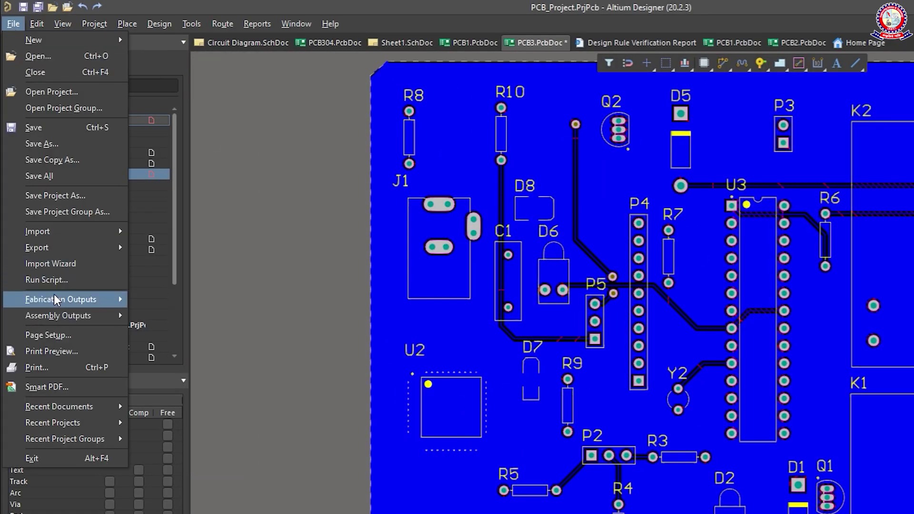
mouse_move(56, 300)
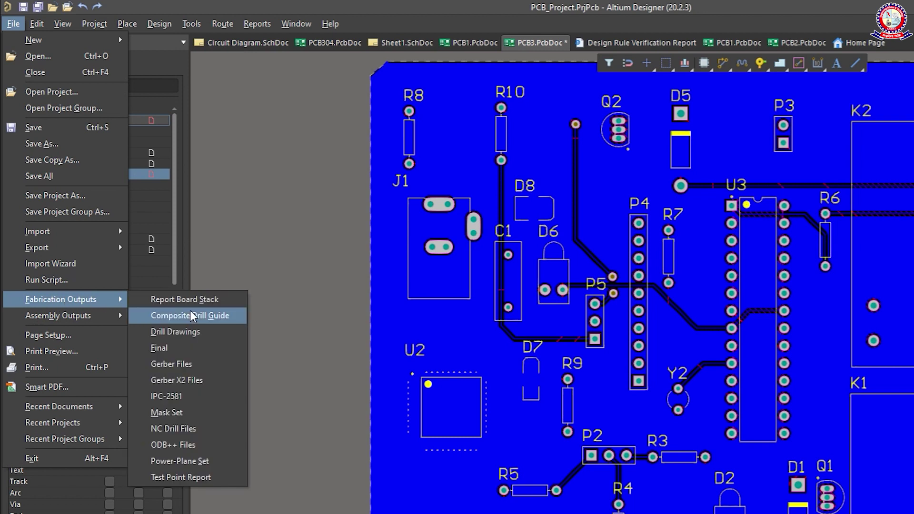
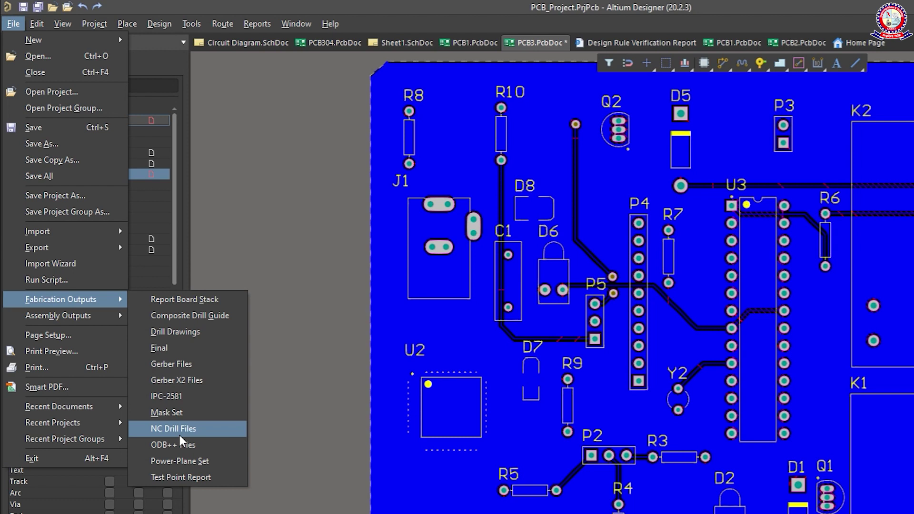
left_click(168, 364)
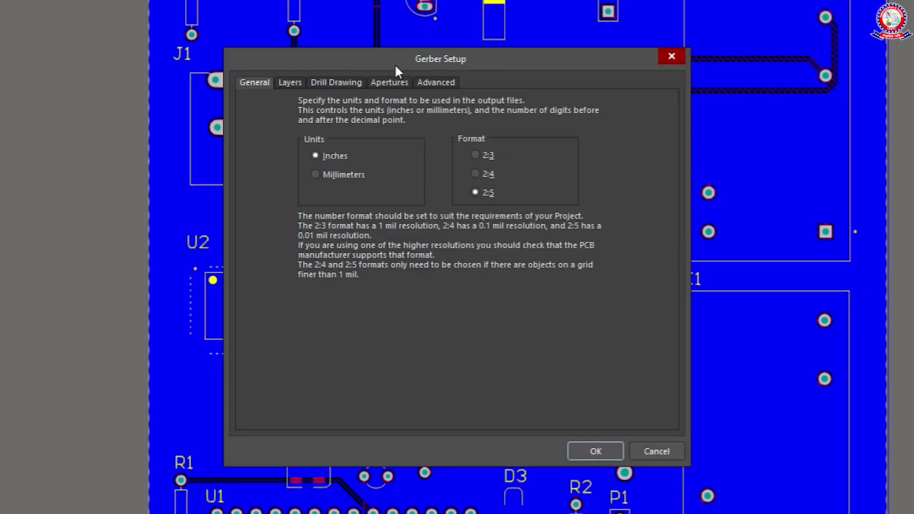
left_click_drag(398, 61, 454, 72)
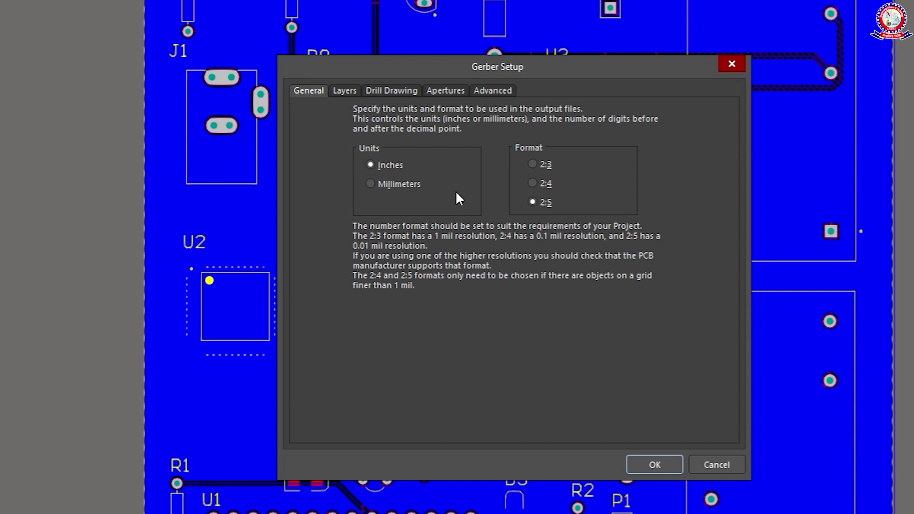
- Compare the Gerber number formats offered for millimeters and inches, leaving the units on inches
left_click(371, 185)
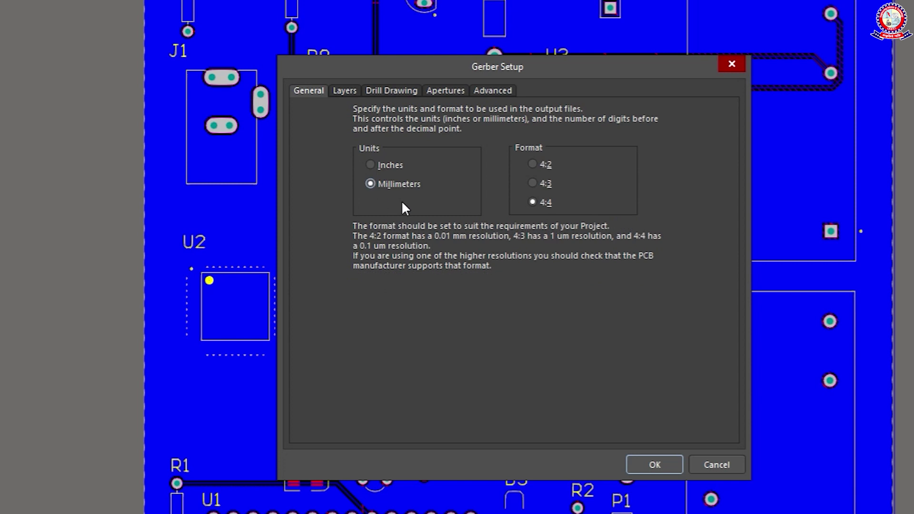
left_click(370, 165)
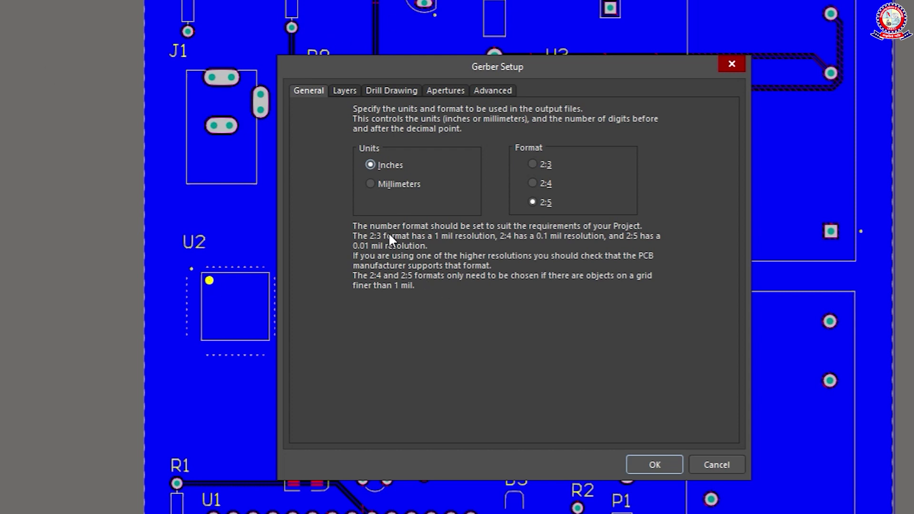
left_click(371, 184)
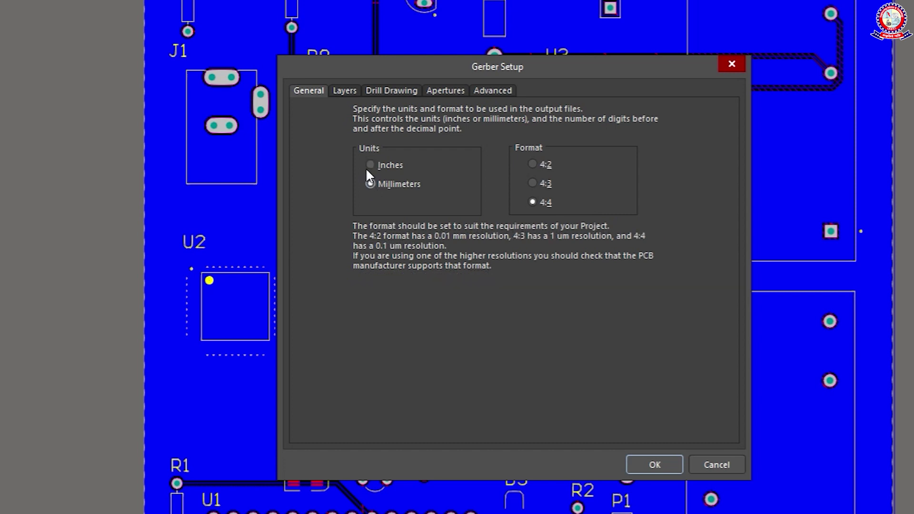
left_click(370, 166)
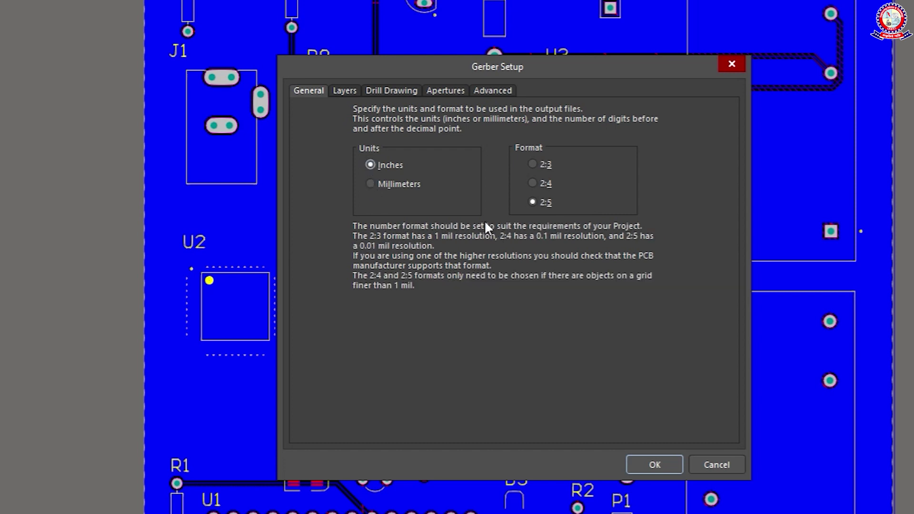
left_click(370, 184)
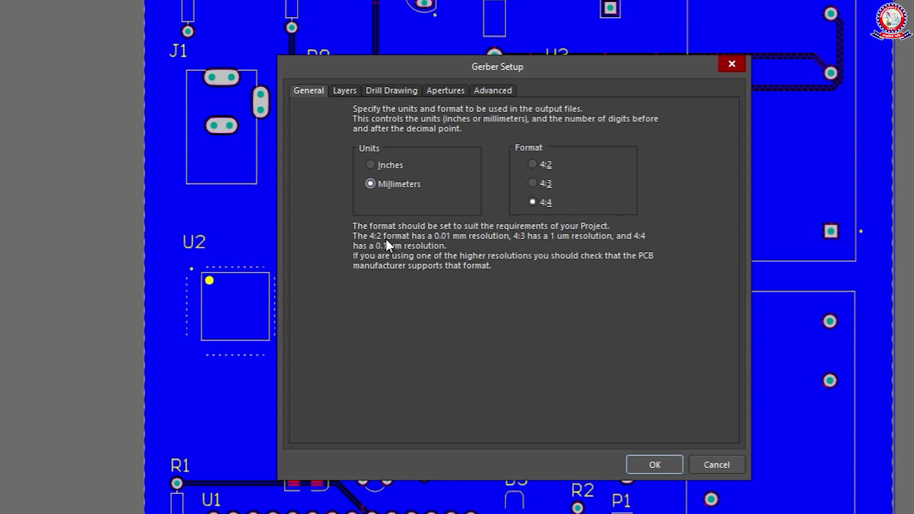
left_click(374, 164)
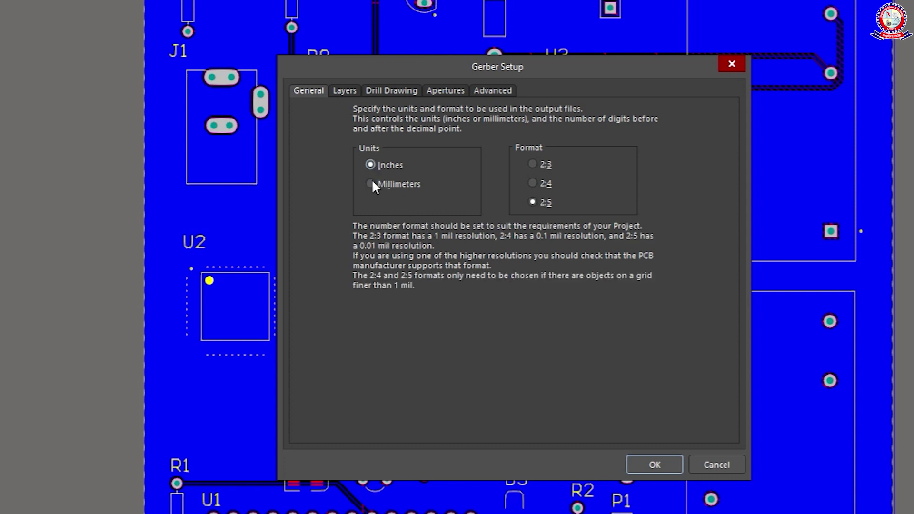
- Set the Gerber number format to 2:3 and turn on plotting for all the layers to plot
left_click(532, 164)
left_click(353, 95)
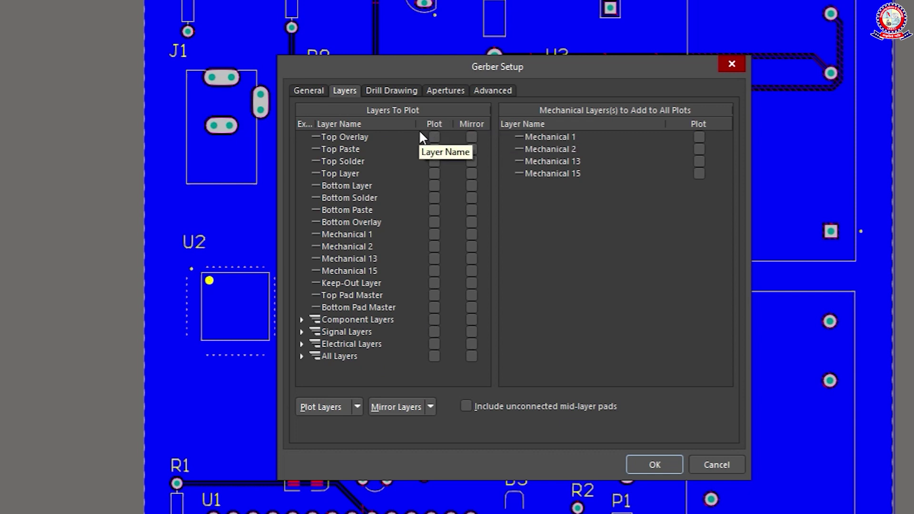
left_click(434, 137)
left_click(471, 137)
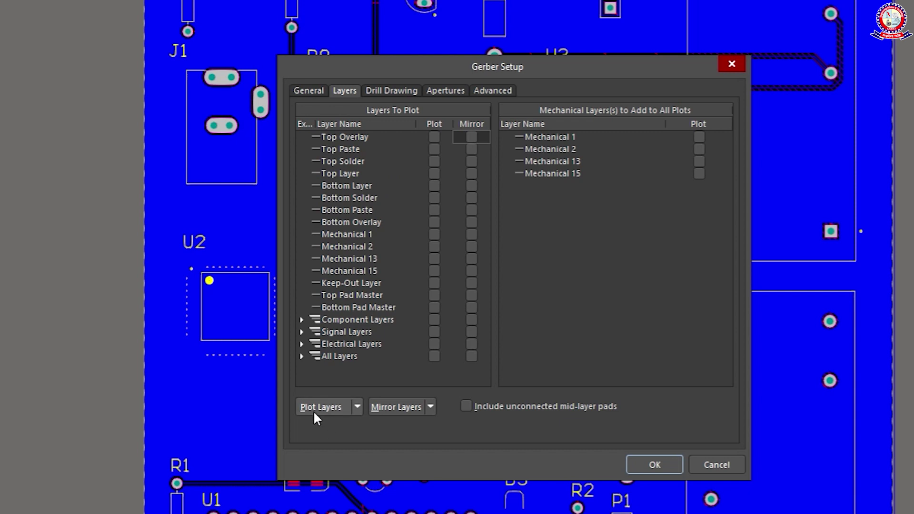
left_click(356, 407)
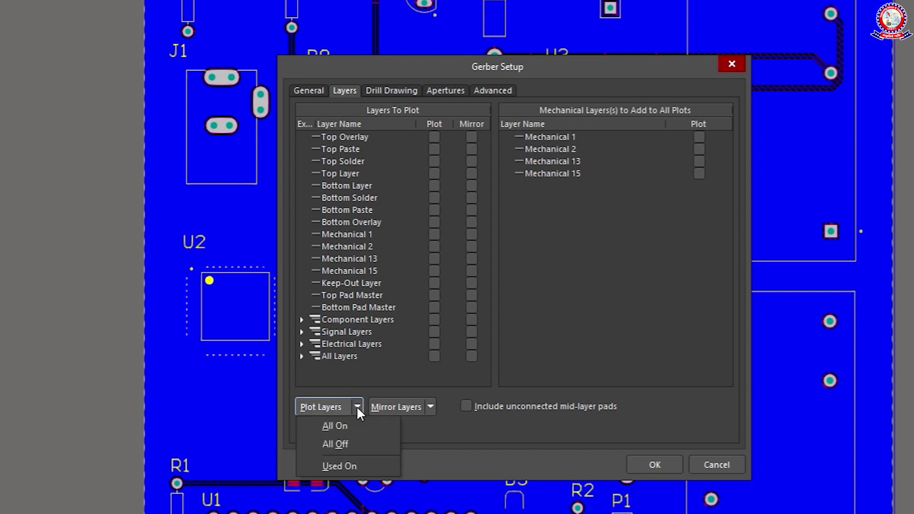
left_click(334, 425)
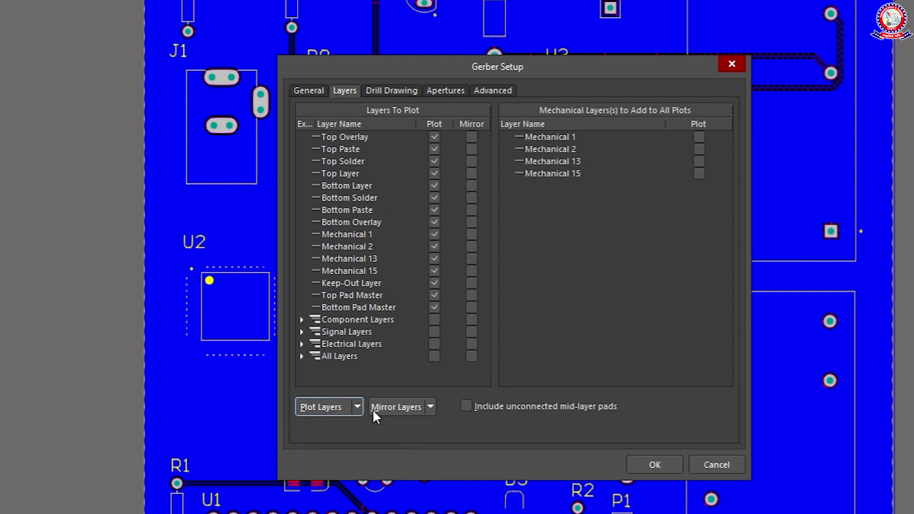
- Turn off plotting for all layers, and turn it on for only the used layers
left_click(357, 407)
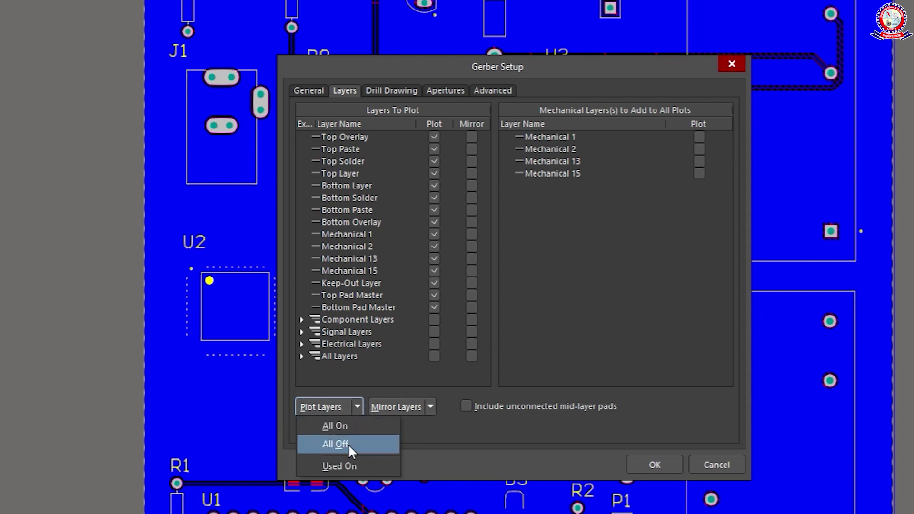
left_click(350, 447)
left_click(357, 407)
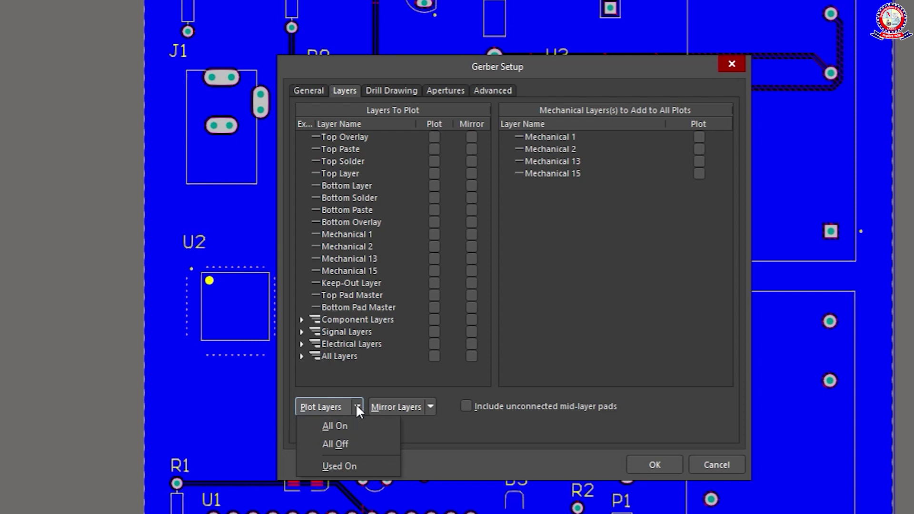
left_click(347, 469)
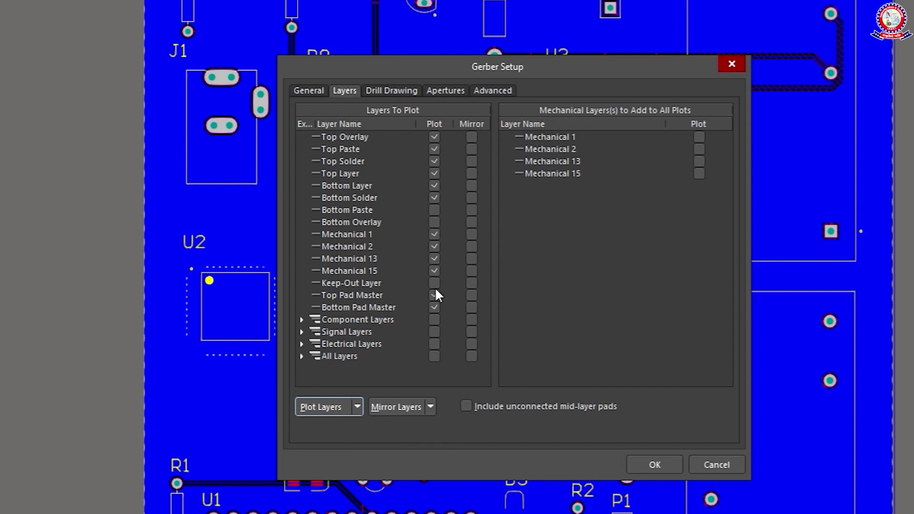
- Review the choices for mirroring layers and the option to include unconnected mid-layer pads
left_click(430, 407)
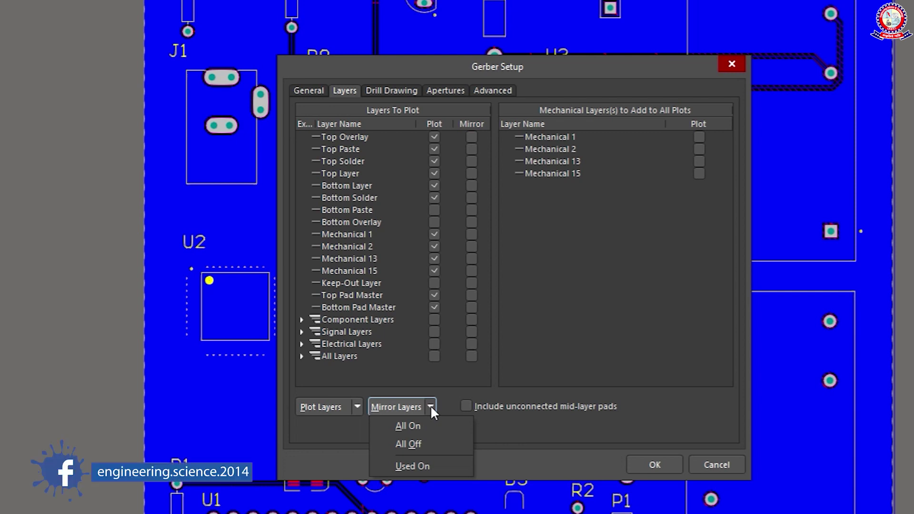
left_click(559, 422)
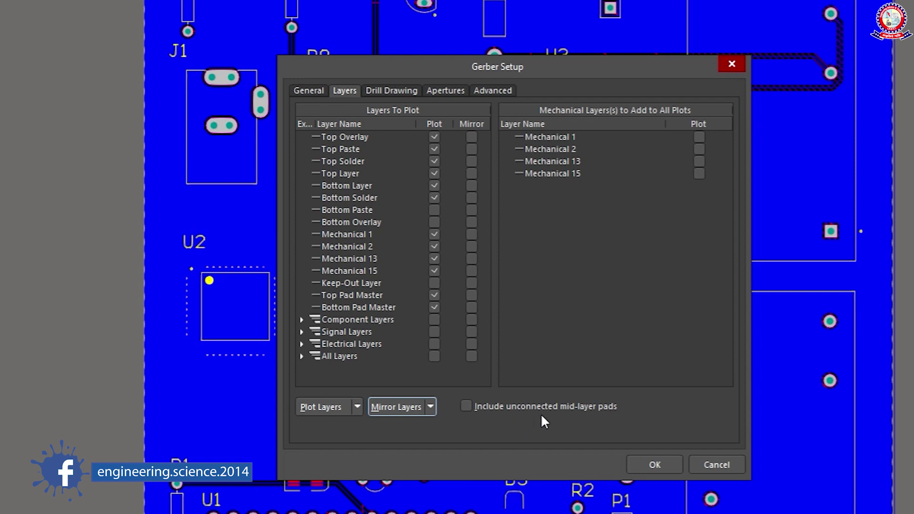
left_click(467, 407)
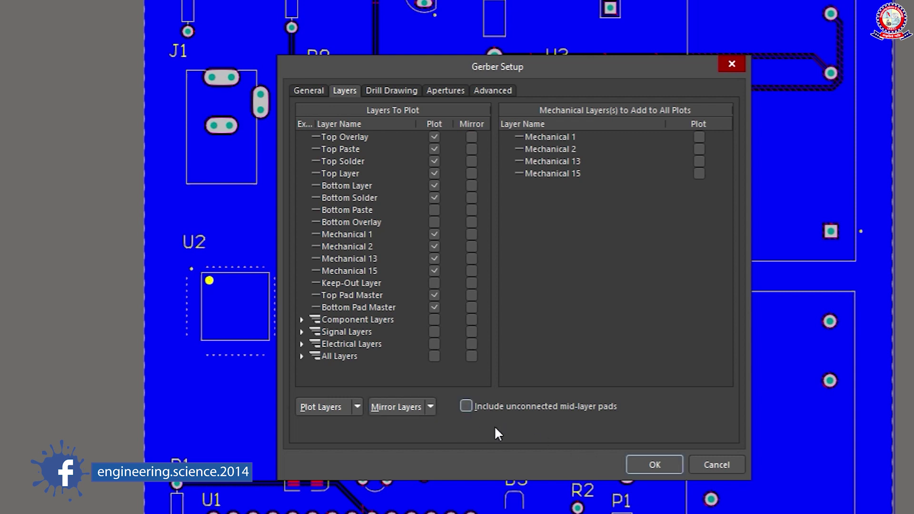
- Enable the Top Layer-Bottom Layer pair for both the drill drawing plots and the drill guide plots
left_click(386, 98)
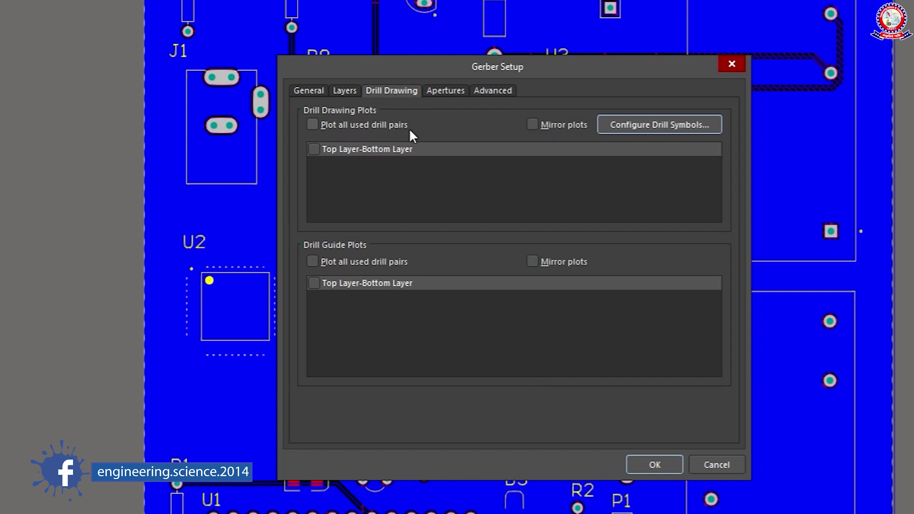
left_click(313, 125)
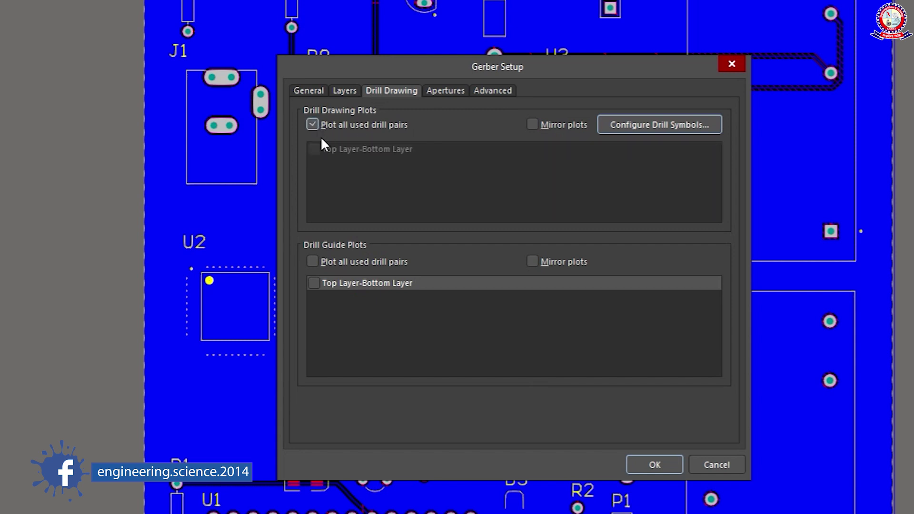
left_click(312, 124)
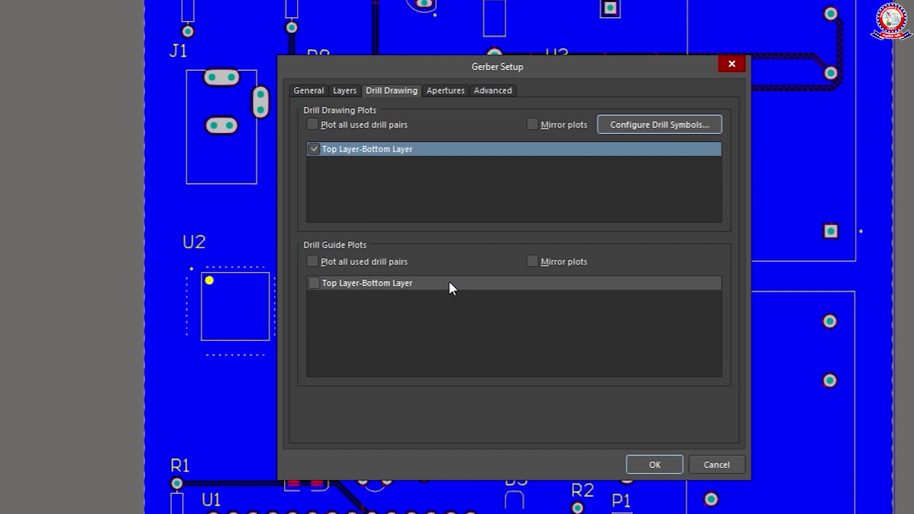
left_click(313, 262)
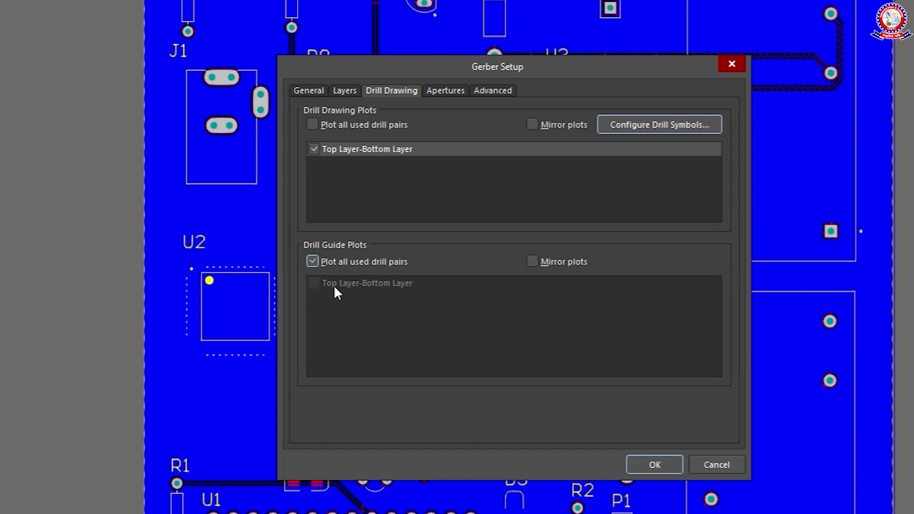
left_click(532, 262)
left_click(312, 262)
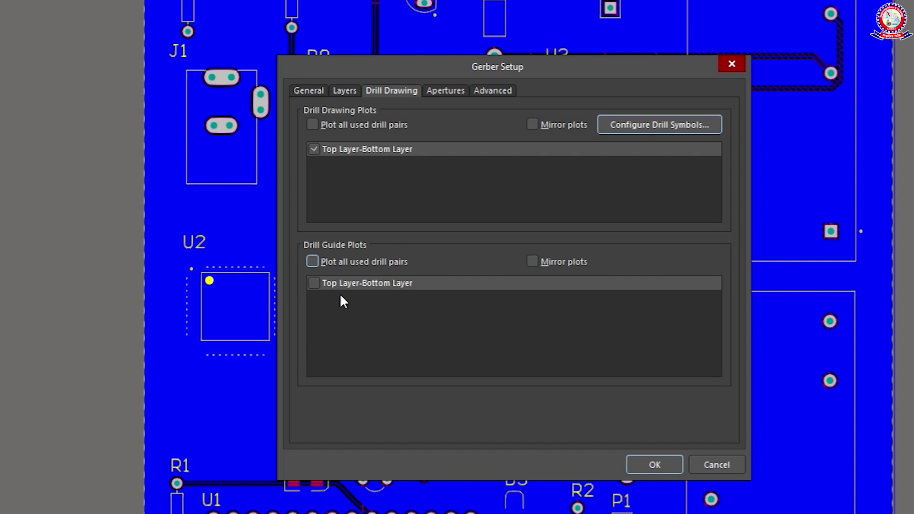
left_click(322, 285)
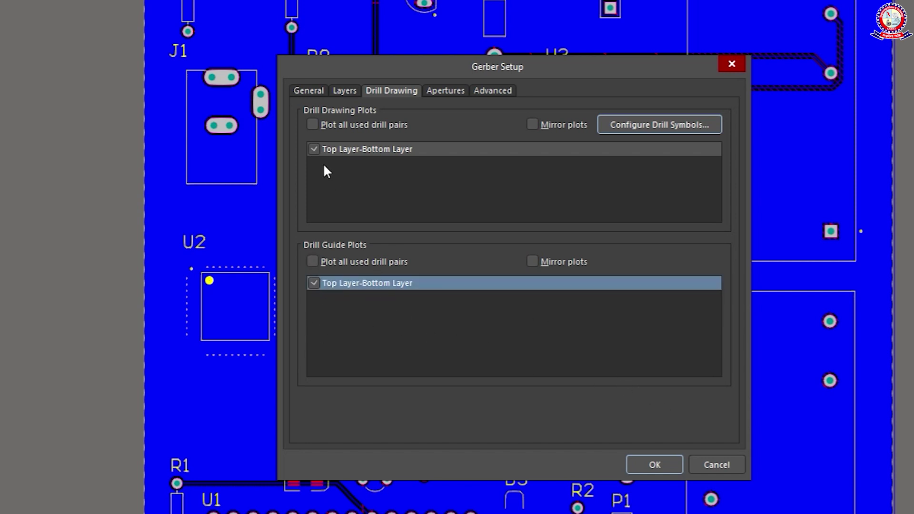
- Try plotting all used drill pairs for the drill drawing and drill guide, and return both to the Top Layer-Bottom Layer pair
left_click(311, 125)
left_click(312, 261)
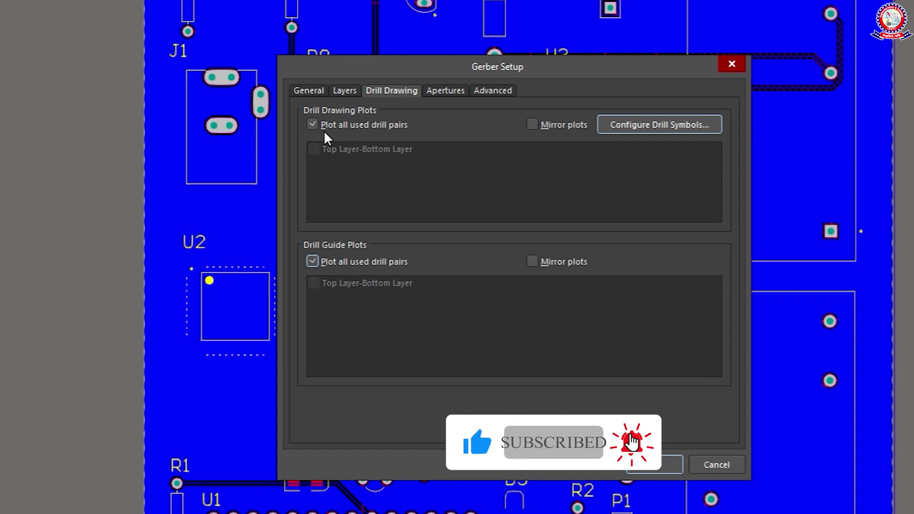
left_click(313, 125)
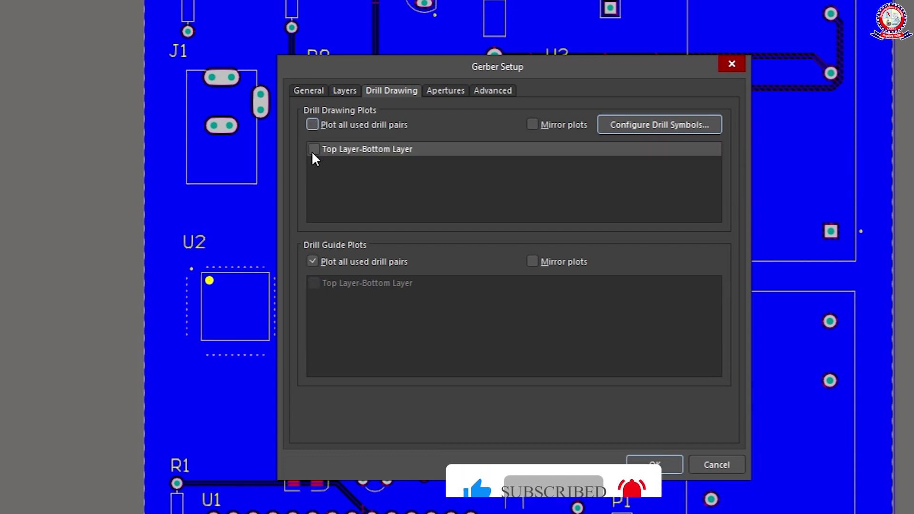
left_click(314, 149)
left_click(312, 262)
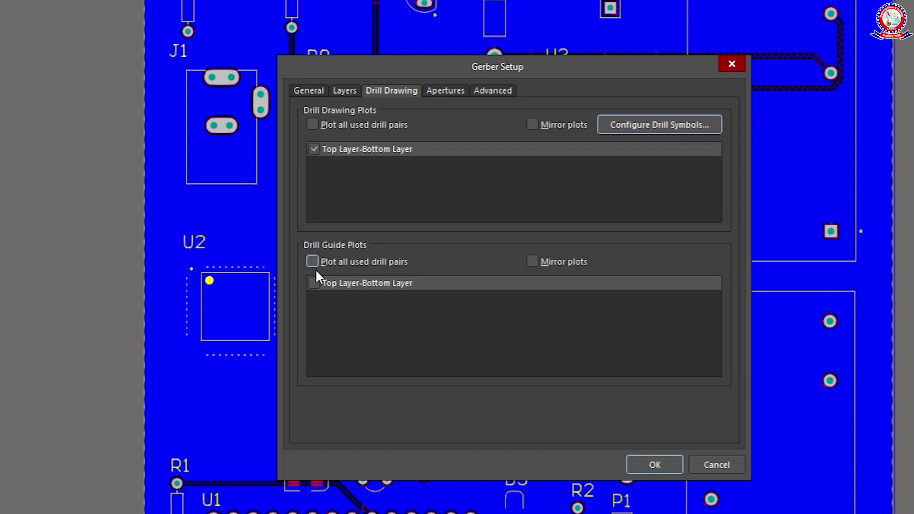
left_click(310, 282)
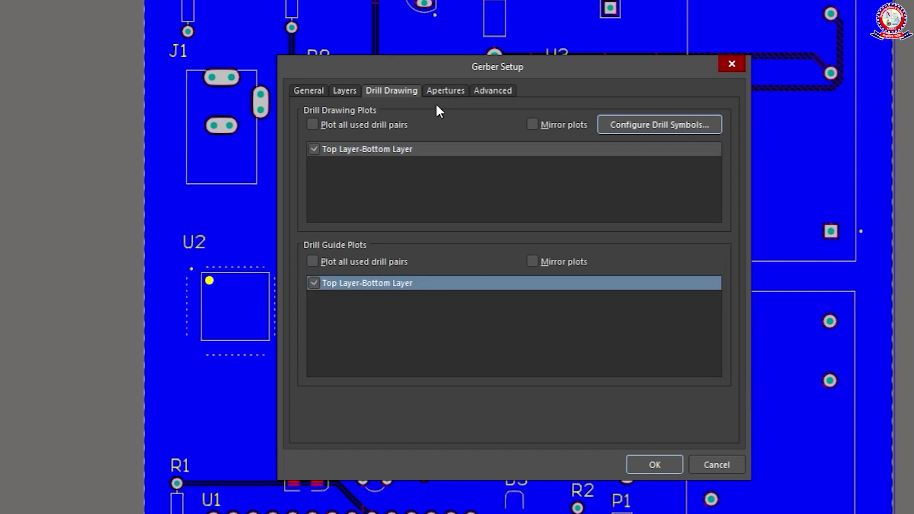
- Review the aperture and advanced Gerber settings, and generate the Gerber files for the board
left_click(447, 91)
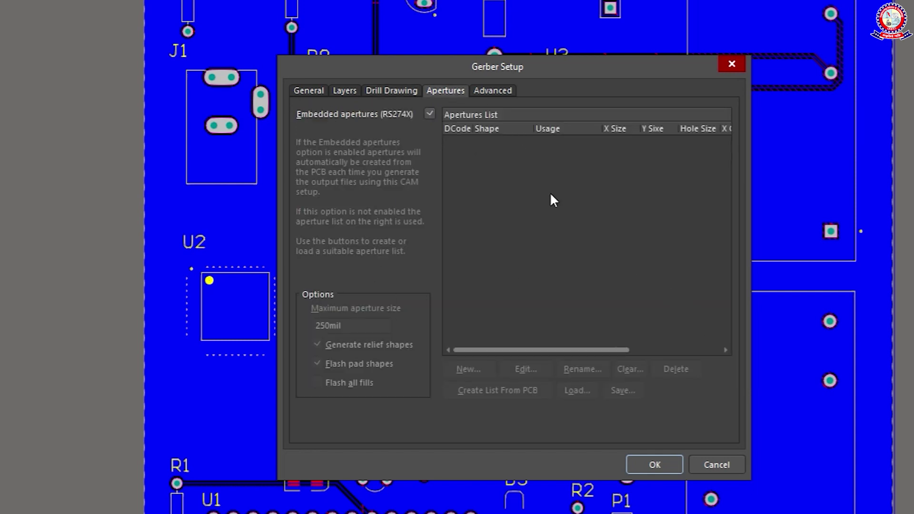
left_click(497, 90)
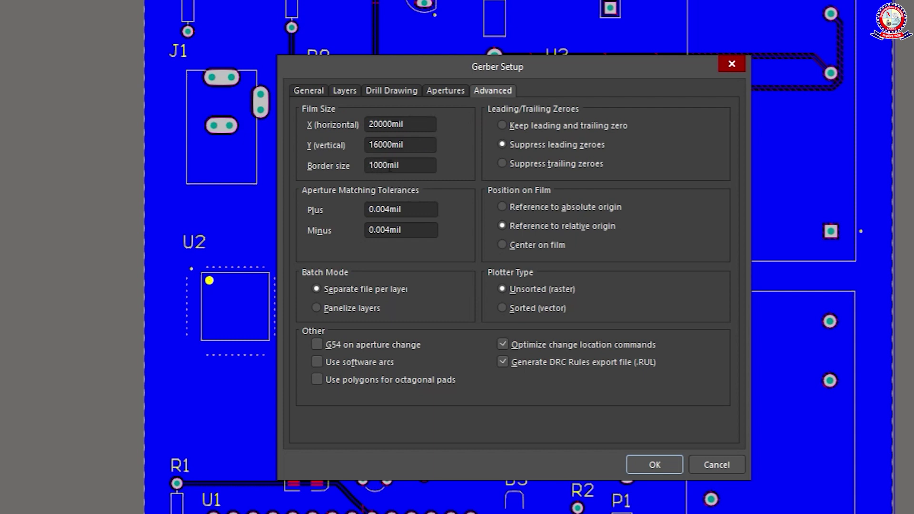
double_click(405, 166)
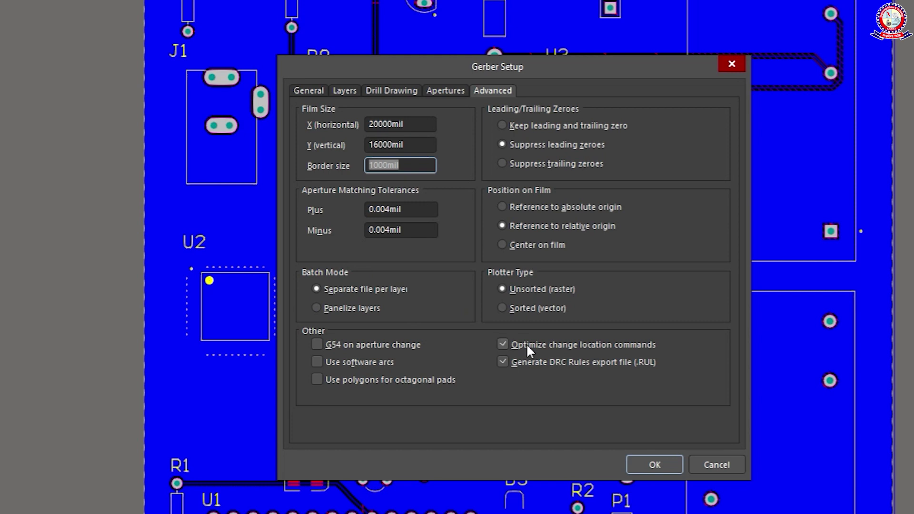
left_click(655, 467)
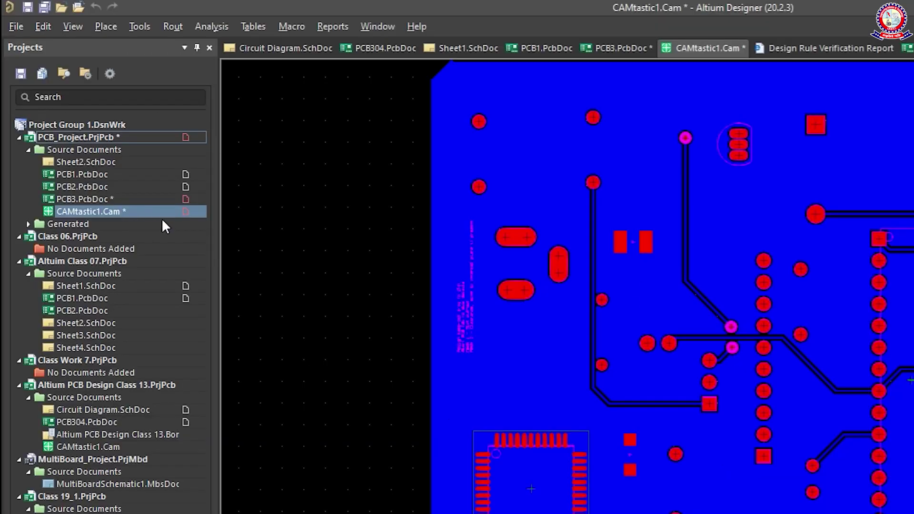
scroll(854, 303, "down", 1, "ctrl")
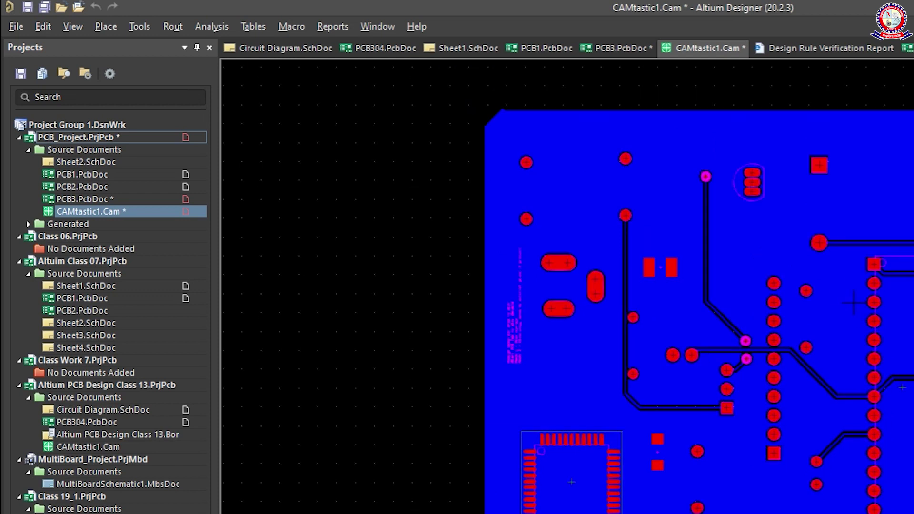
- Examine the generated files of PCB_Project, expanding the Text Documents, Documents and CAMtastic! Documents folders
left_click(57, 222)
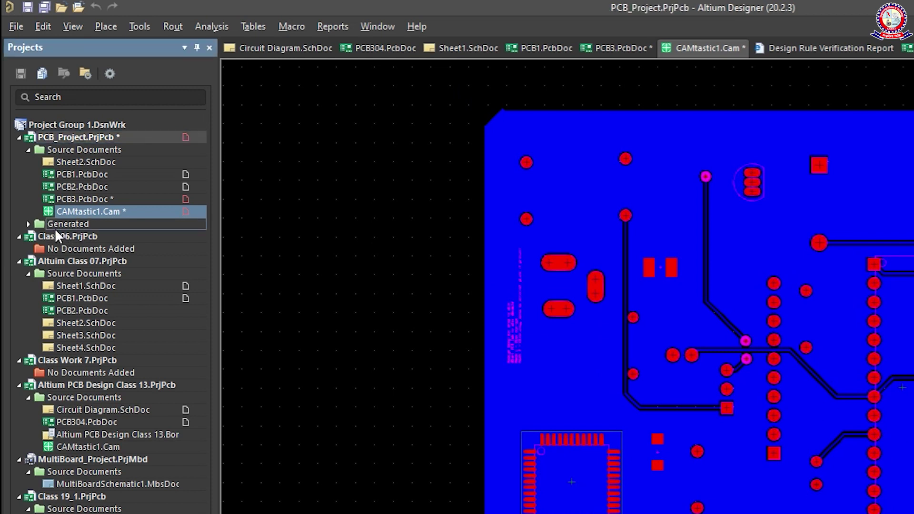
left_click(28, 223)
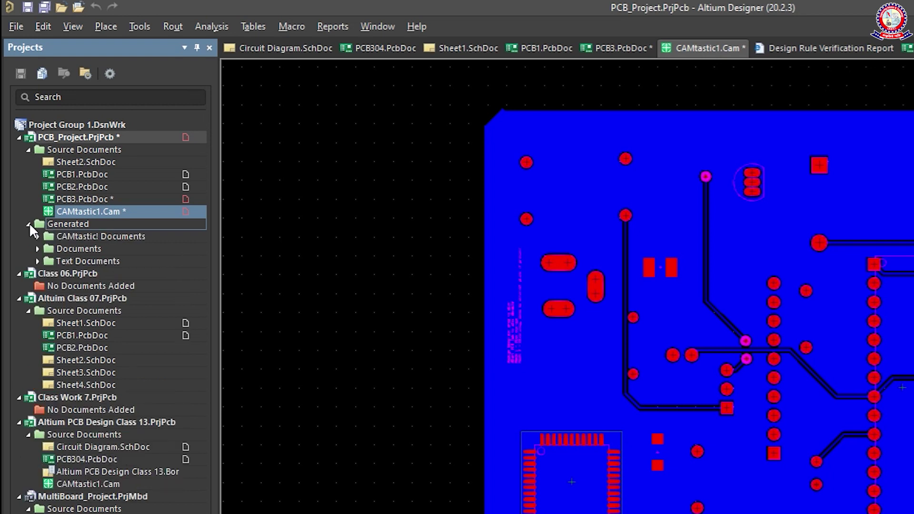
left_click(84, 236)
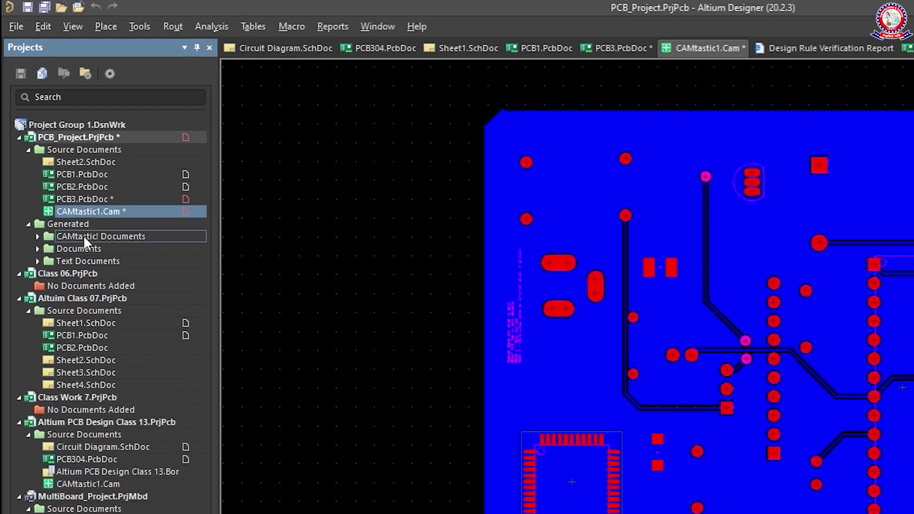
left_click(76, 248)
left_click(88, 259)
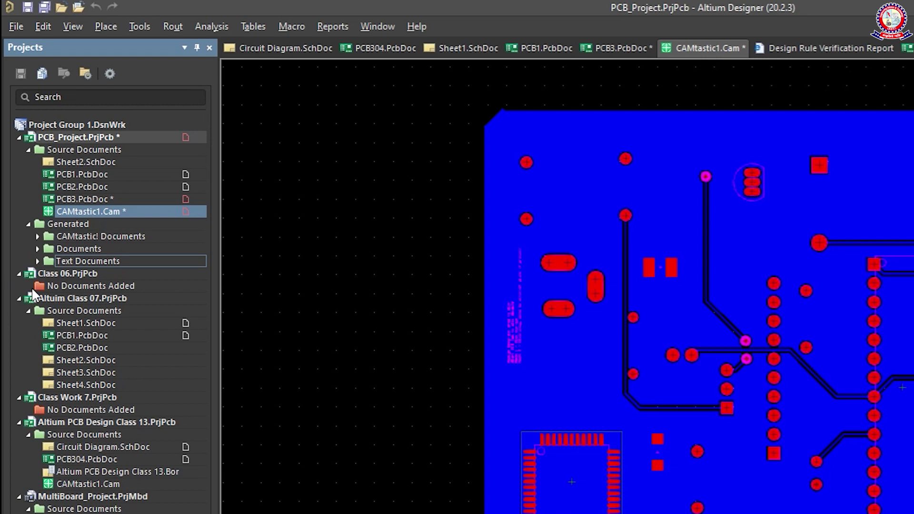
left_click(37, 261)
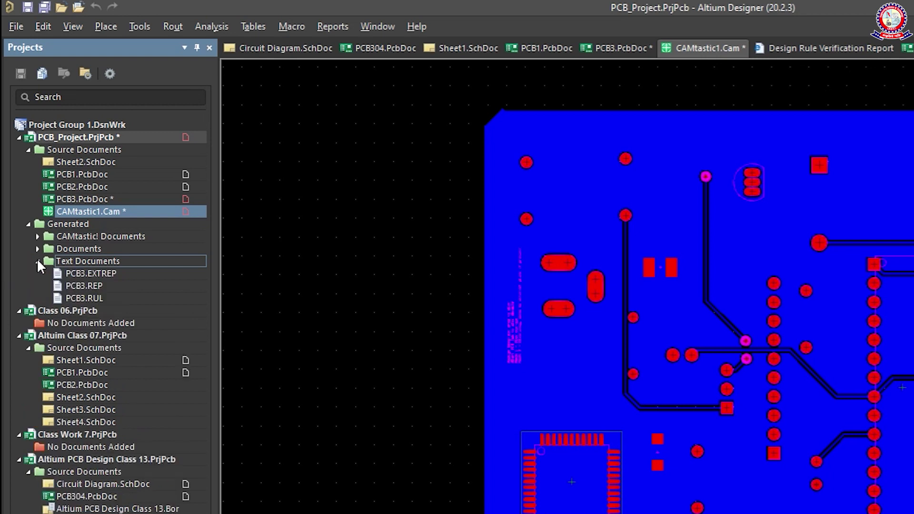
left_click(37, 261)
left_click(37, 249)
left_click(37, 248)
left_click(37, 236)
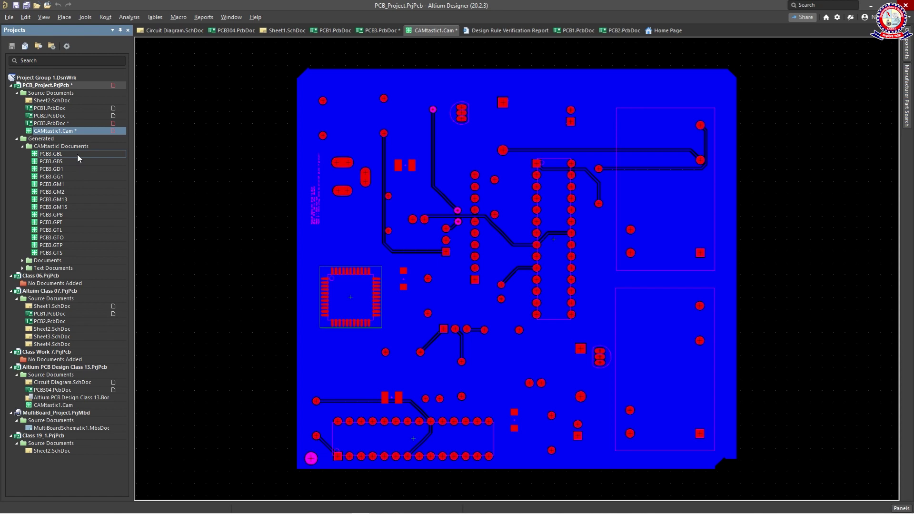
- Show the folder containing PCB3.GBL in File Explorer to examine the project output files, and close the folder window
right_click(62, 153)
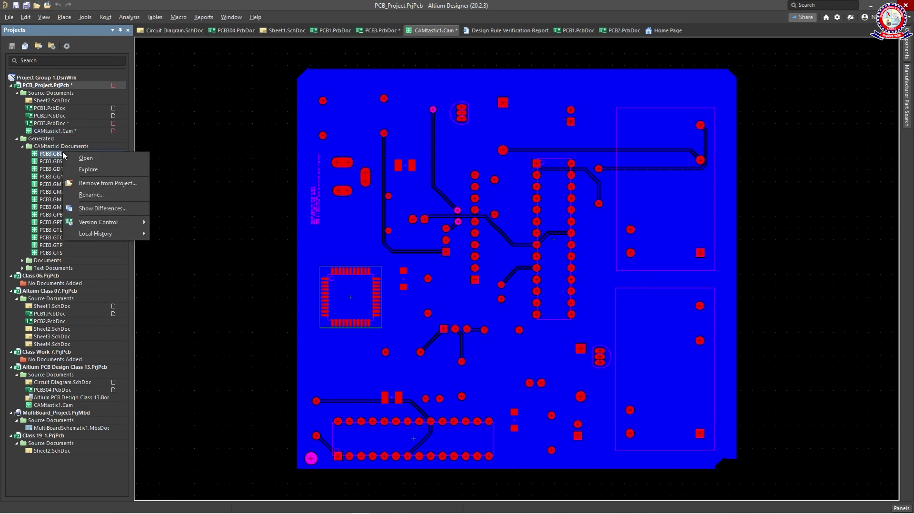
left_click(86, 166)
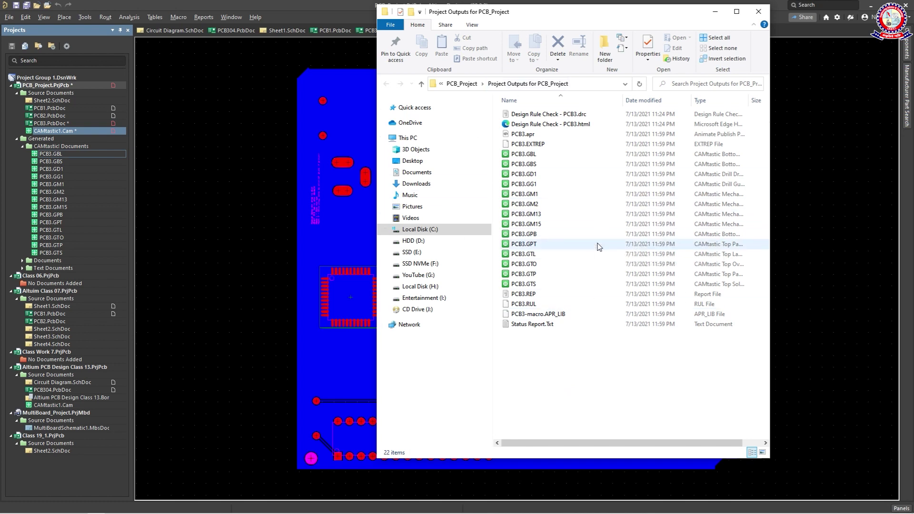
left_click(758, 11)
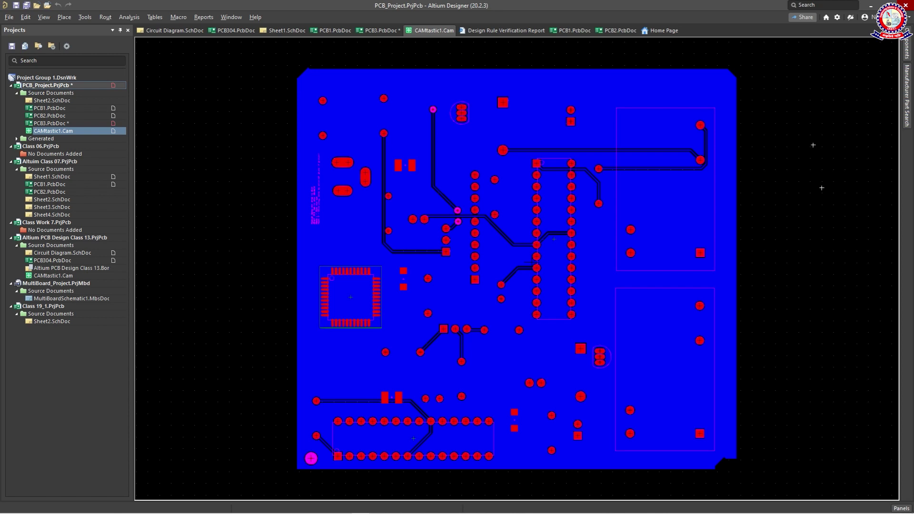